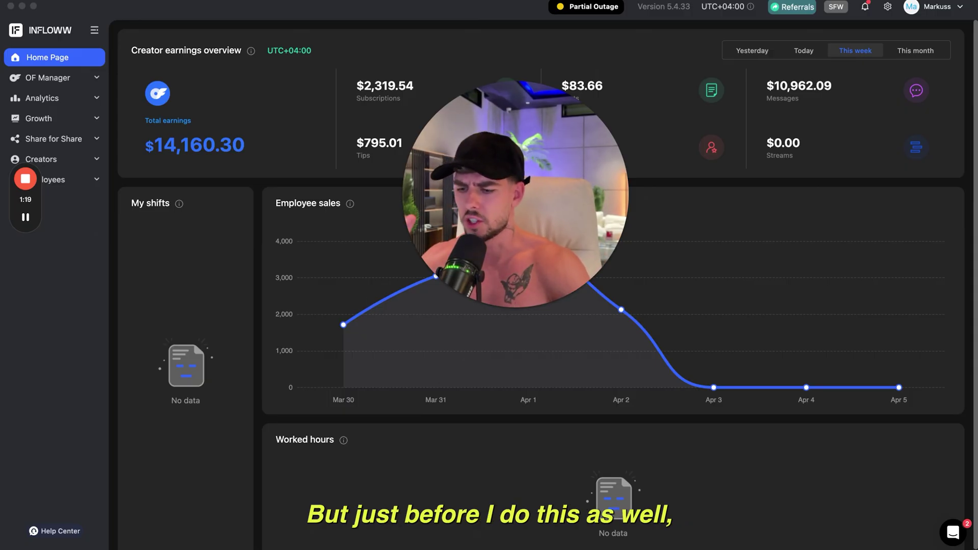
Switch to Discord and enlarge the two most recent earnings screenshots in the daily-results channel
click(545, 549)
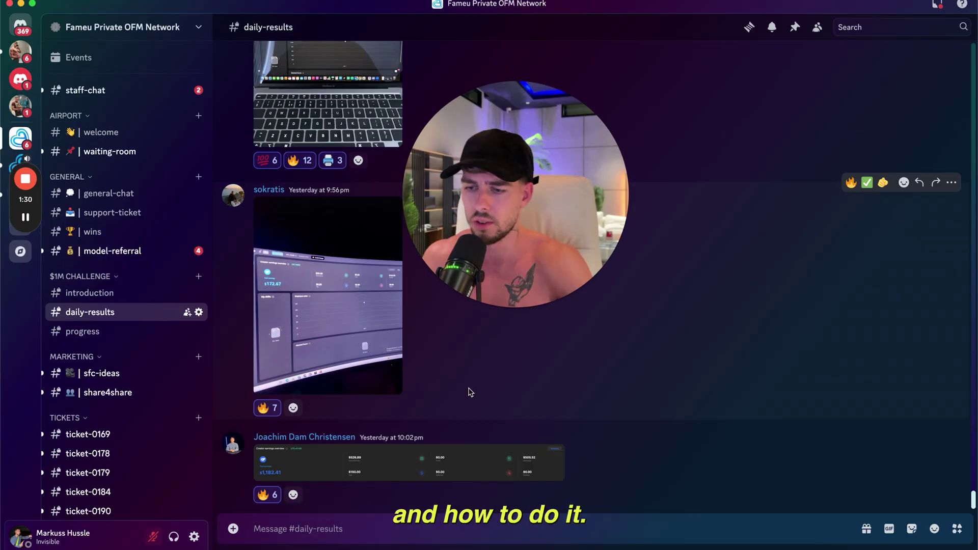
click(322, 466)
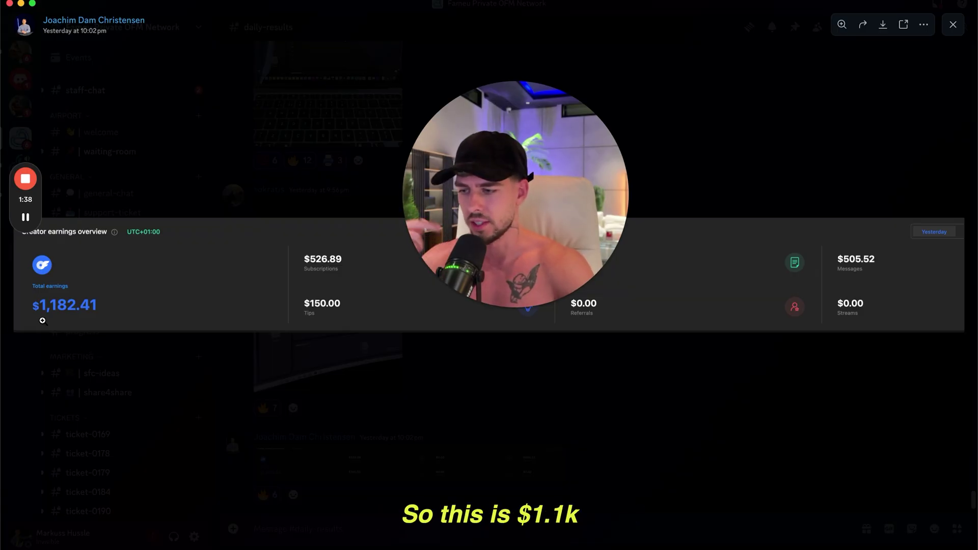
click(171, 370)
click(264, 294)
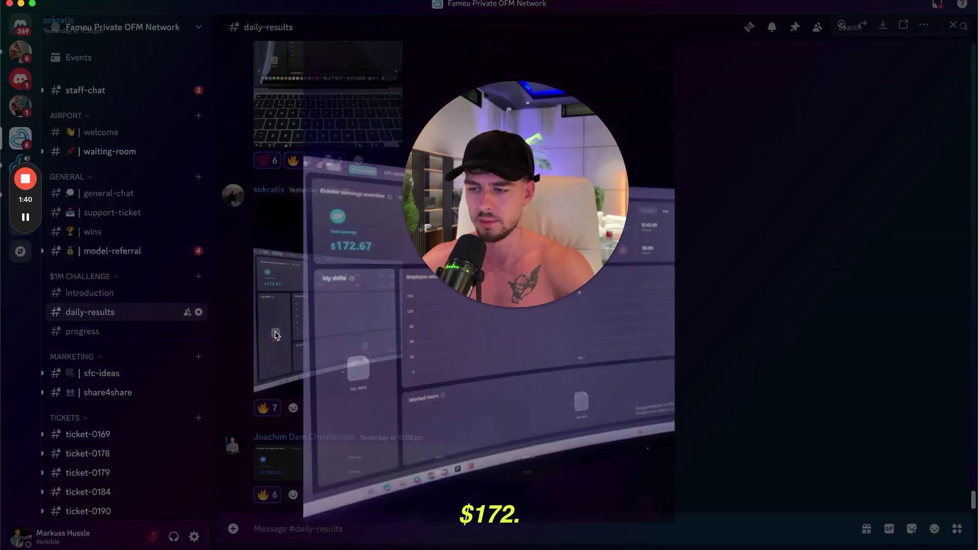
click(265, 294)
Look back through the older daily-results posts, enlarging the 12:50 pm laptop photo and the 01/04/2025 12:56 pm earnings screenshot
scroll(322, 278, up, 5)
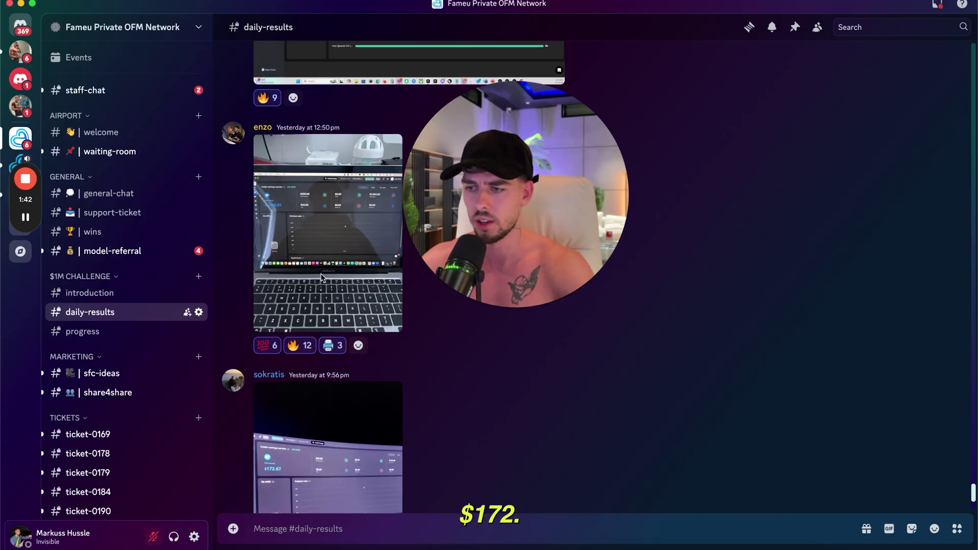
click(308, 241)
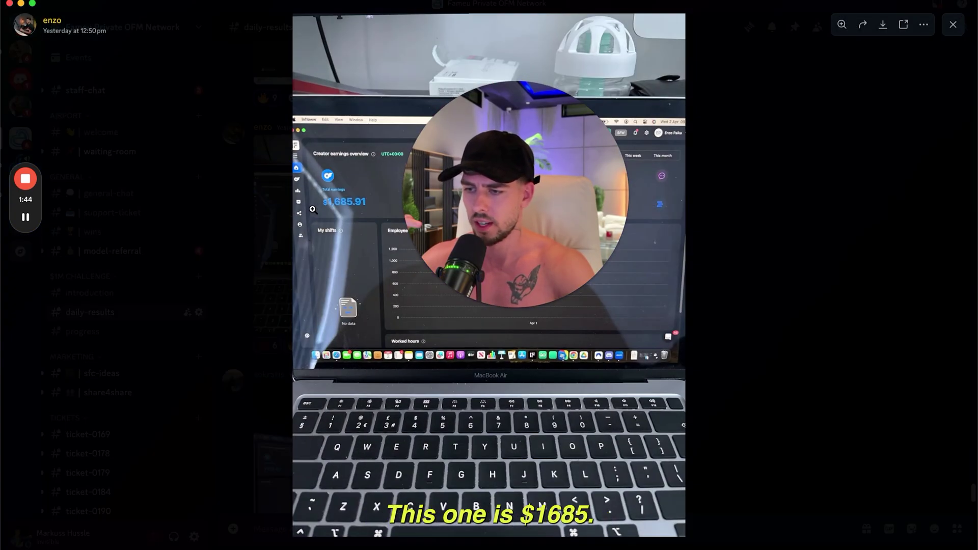
click(258, 227)
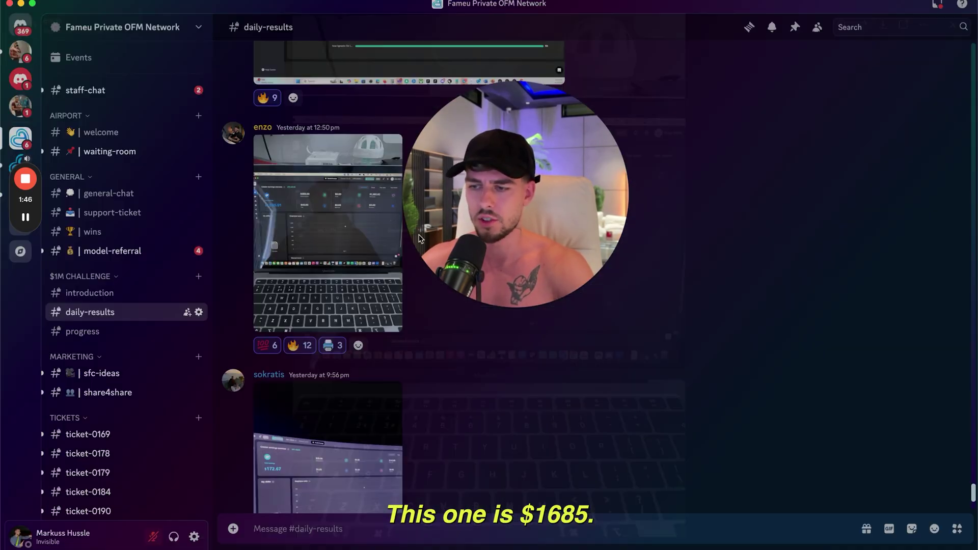
scroll(512, 416, up, 10)
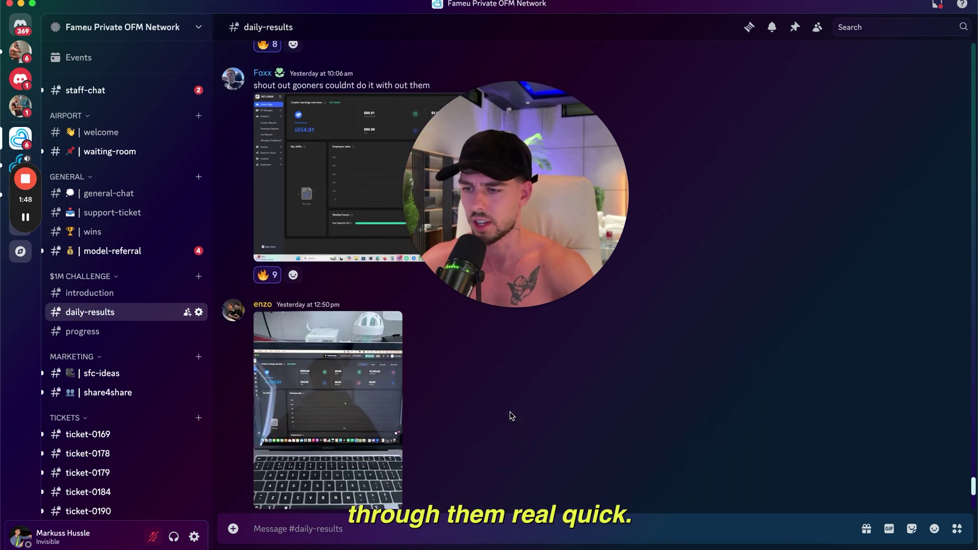
scroll(512, 416, up, 8)
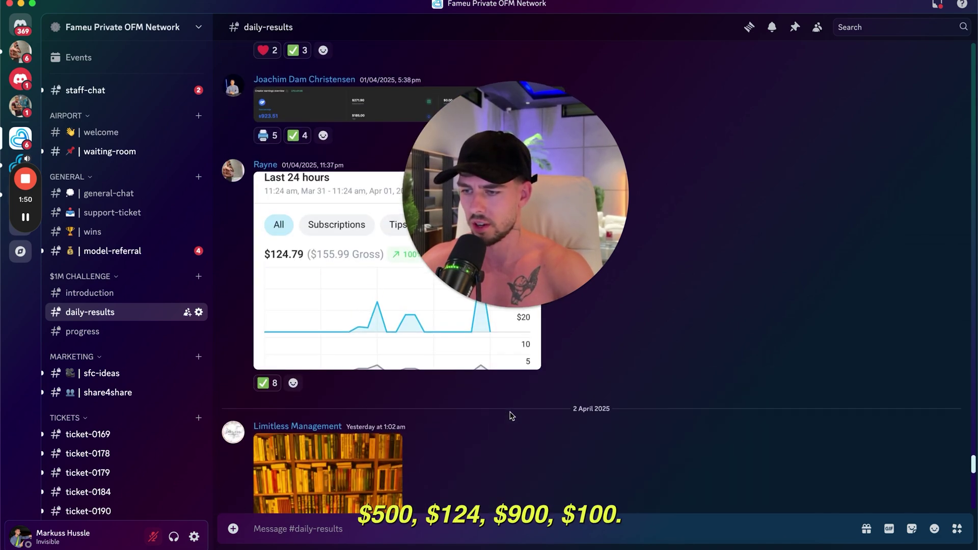
scroll(512, 416, up, 10)
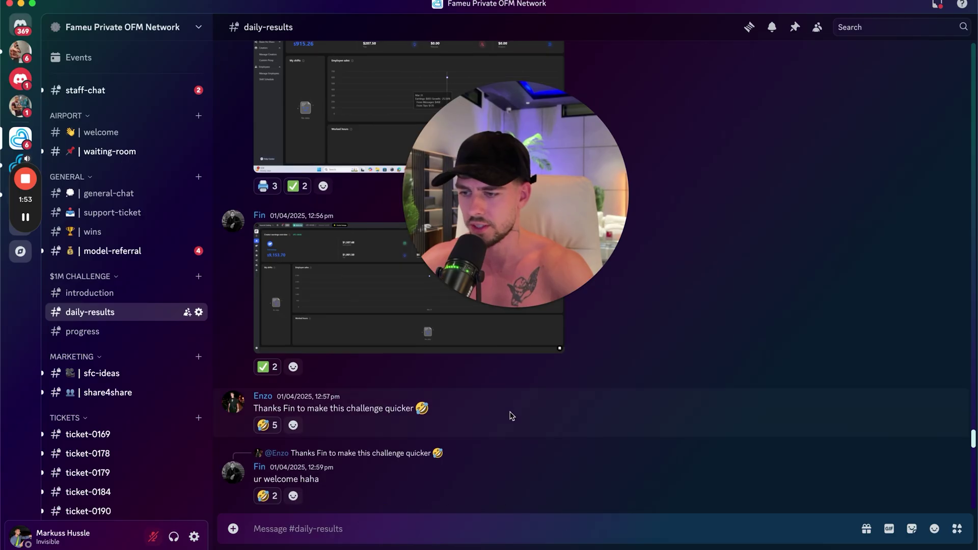
click(415, 316)
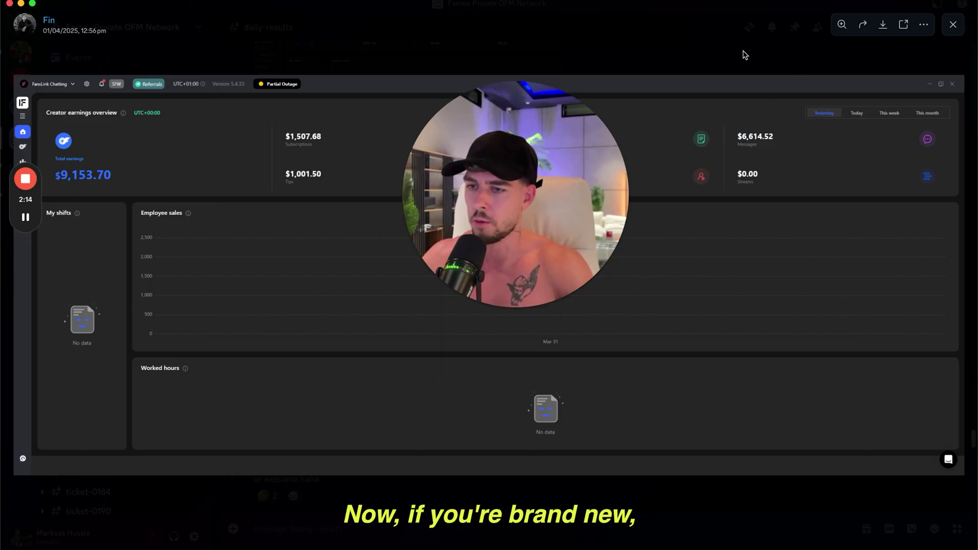
key(Escape)
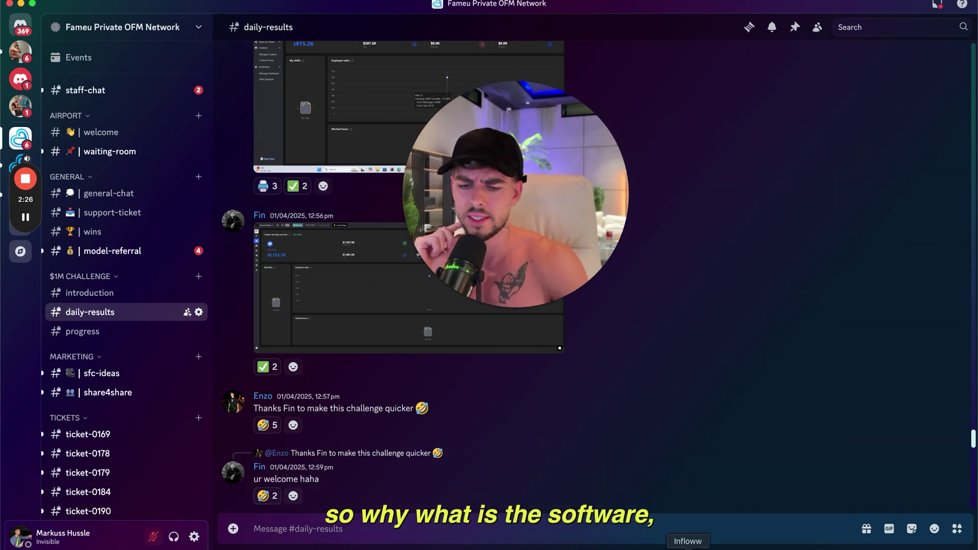
Switch to Infloww and expand the OF Manager section to show its options
click(688, 548)
mouse_move(515, 352)
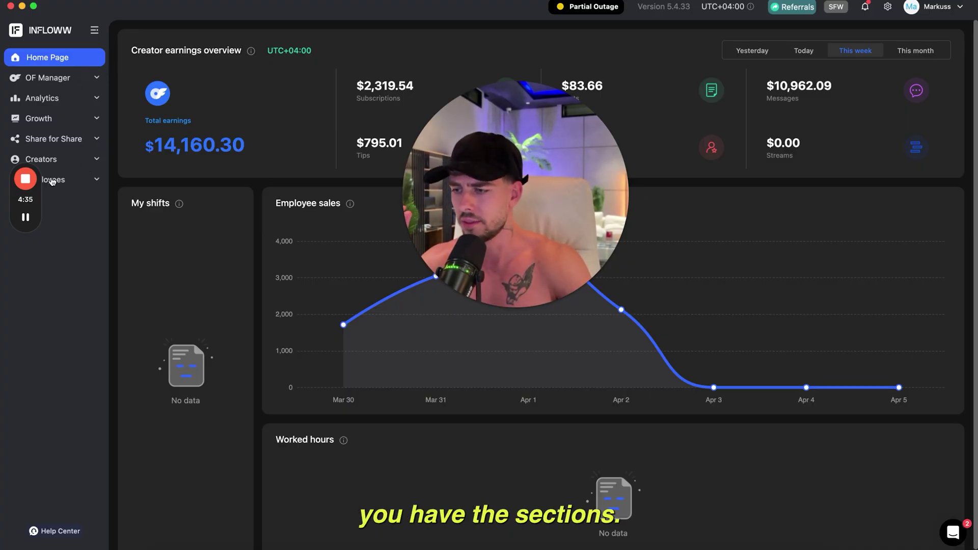
drag(26, 198, 25, 283)
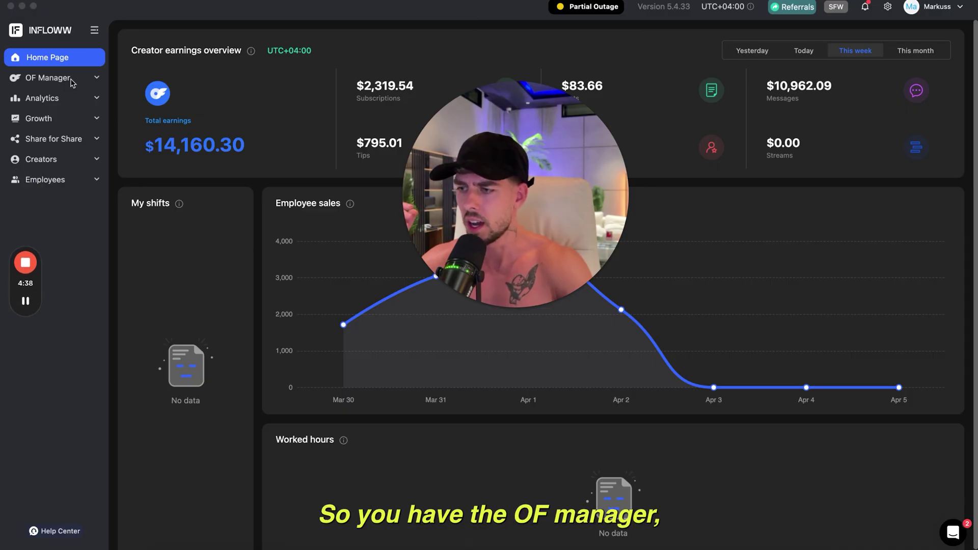
click(70, 79)
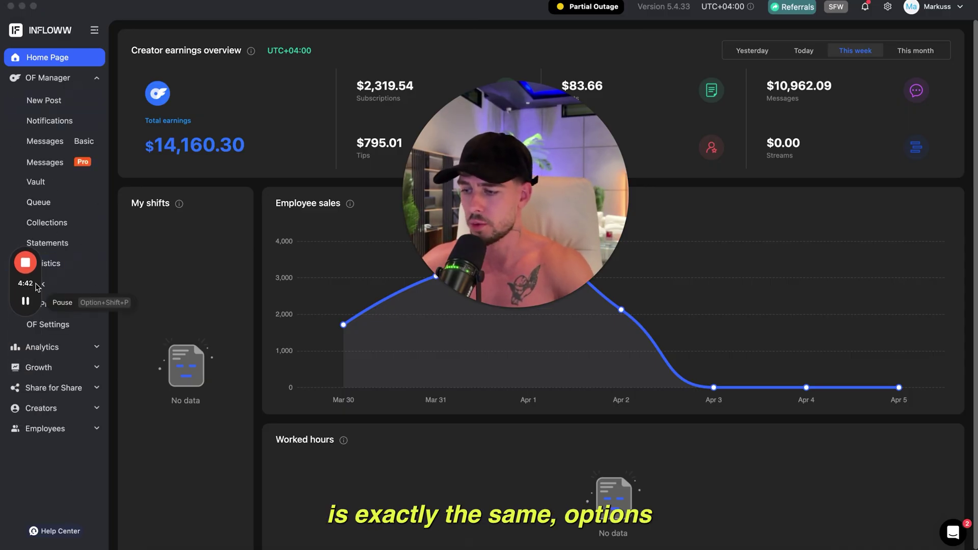
drag(37, 286, 33, 500)
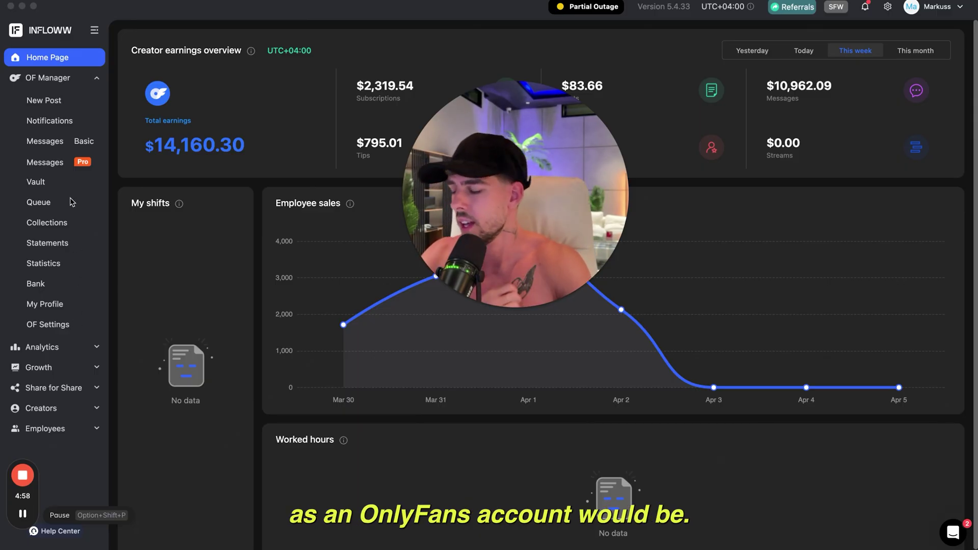
Open Messages Pro and view the available creator accounts in a new tab
click(64, 163)
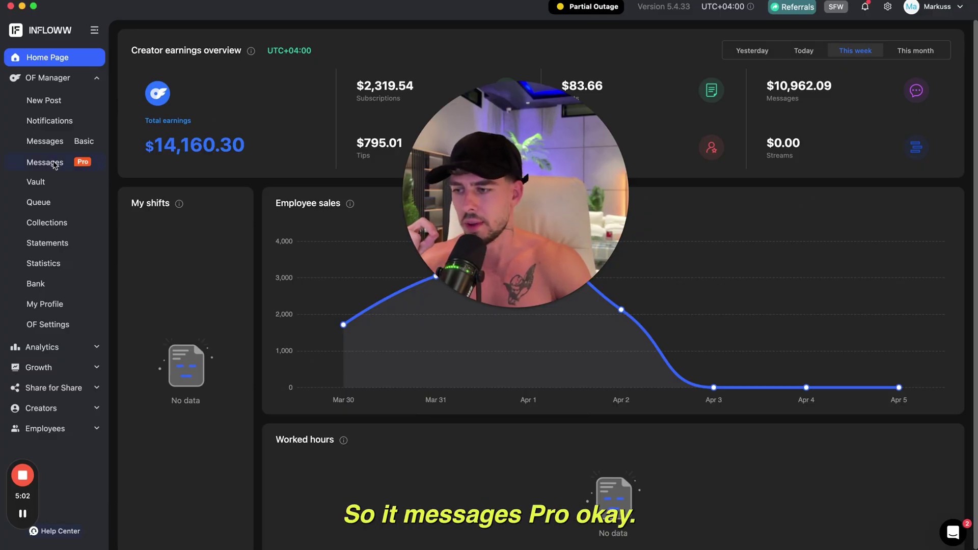
click(54, 163)
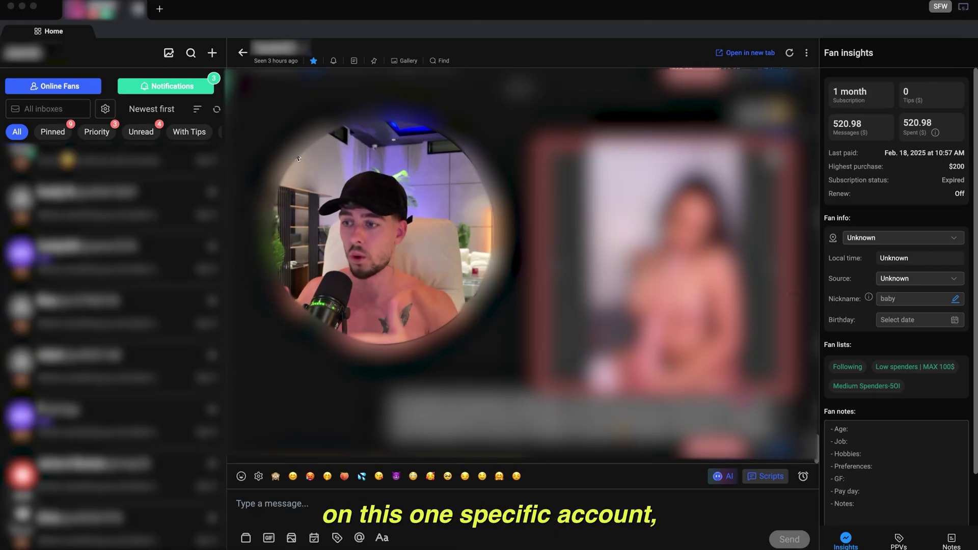
click(171, 9)
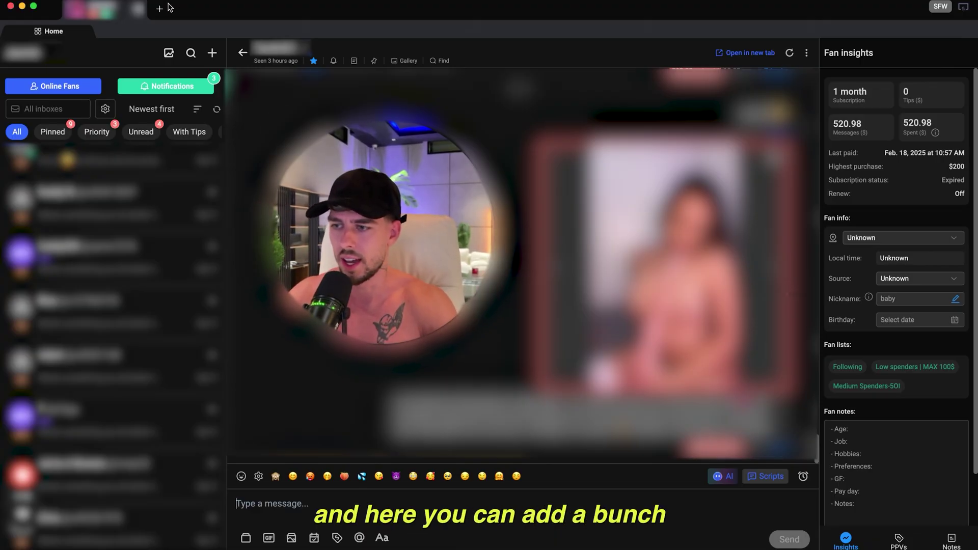
click(159, 9)
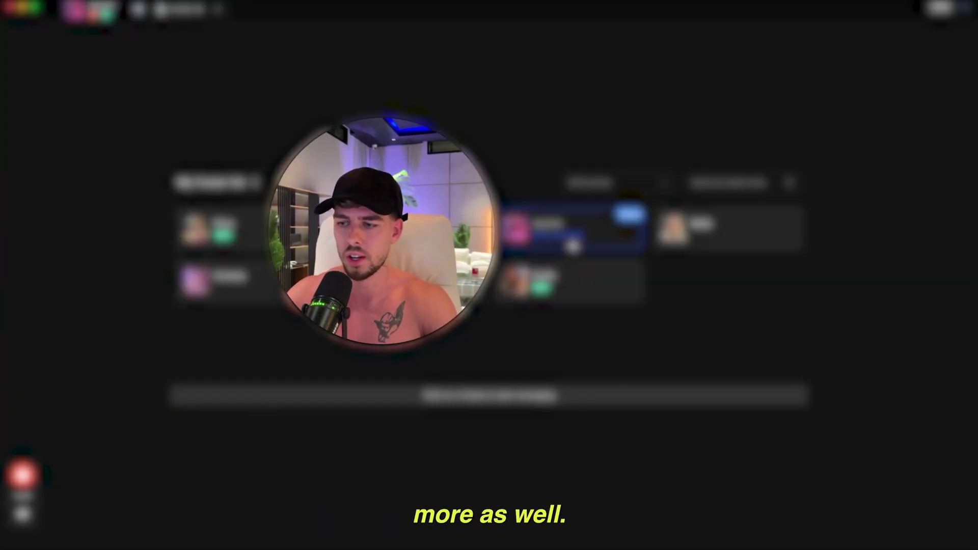
click(573, 246)
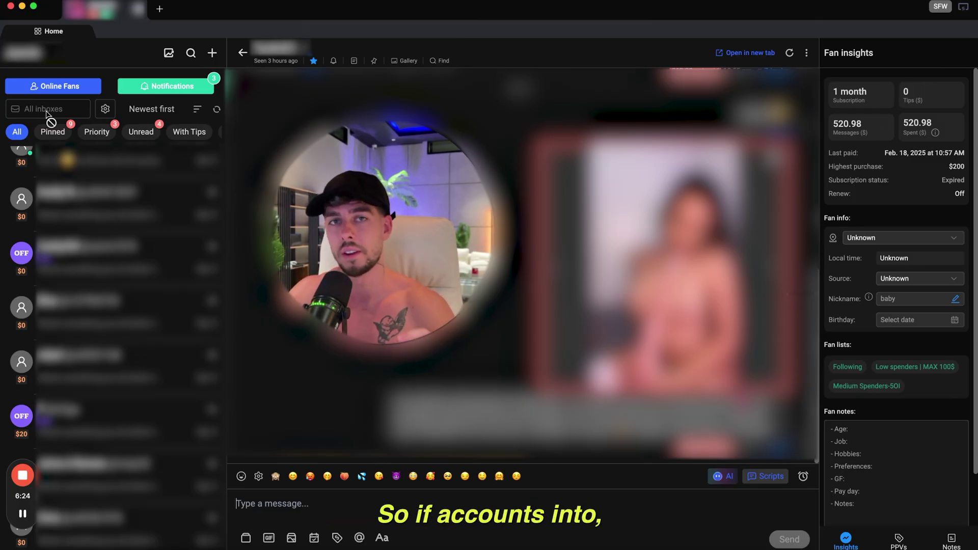
Try the Split inbox setting with 9 inboxes and discard the change
click(106, 111)
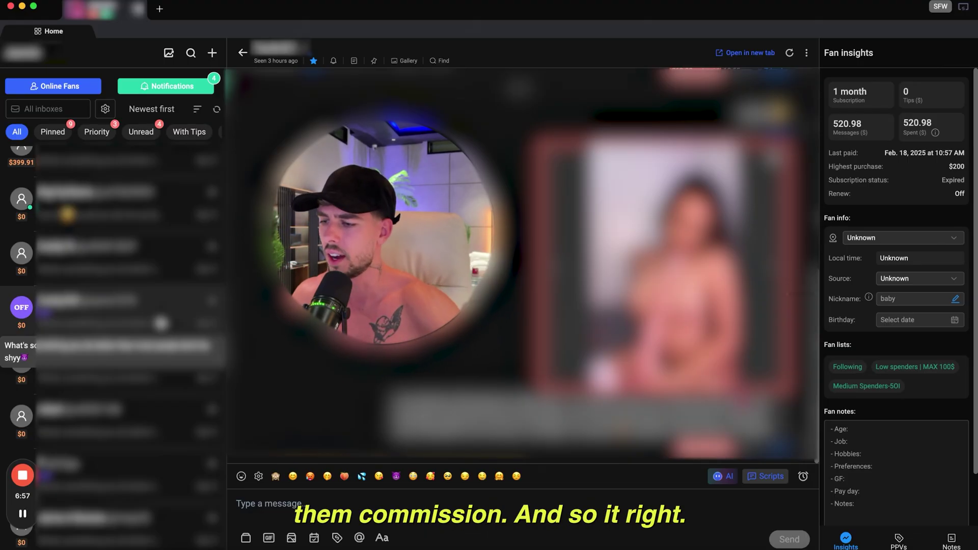
click(103, 111)
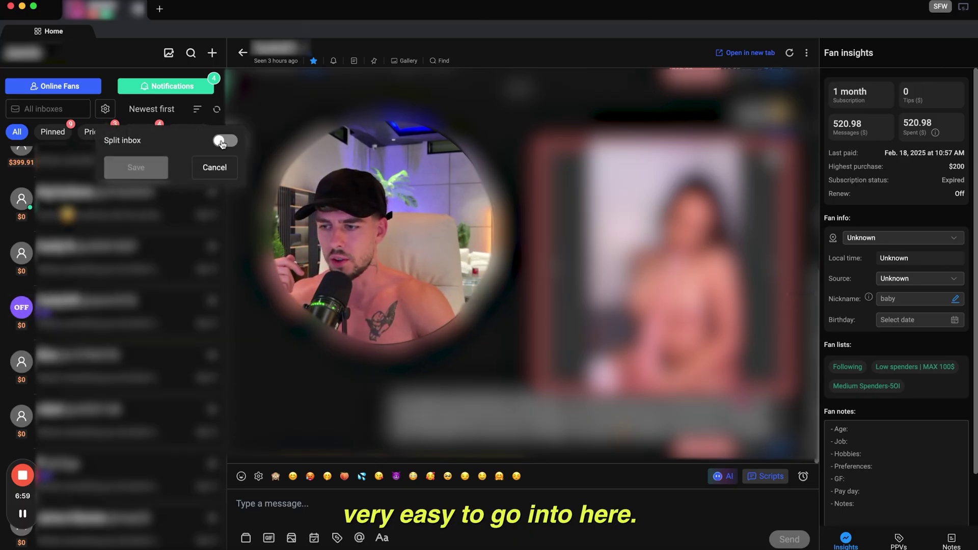
click(222, 142)
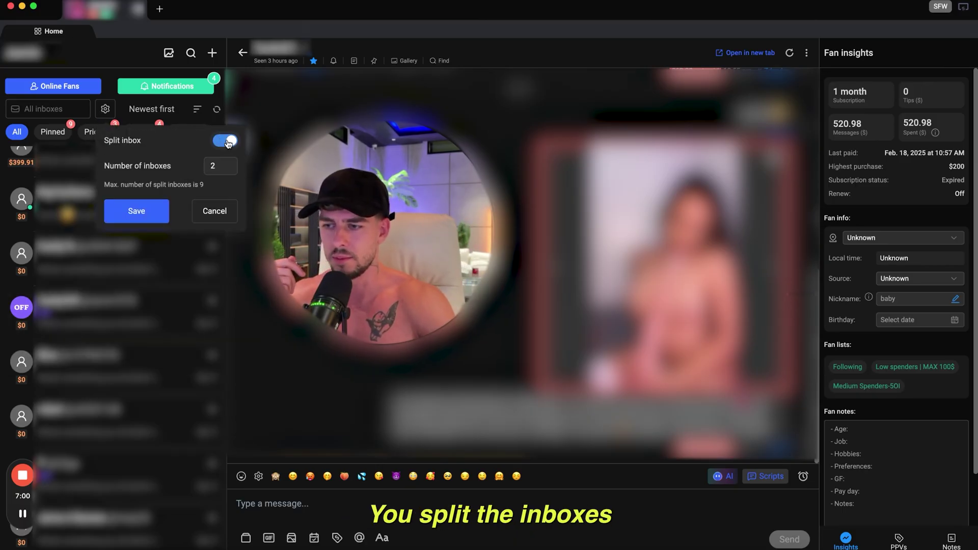
click(231, 166)
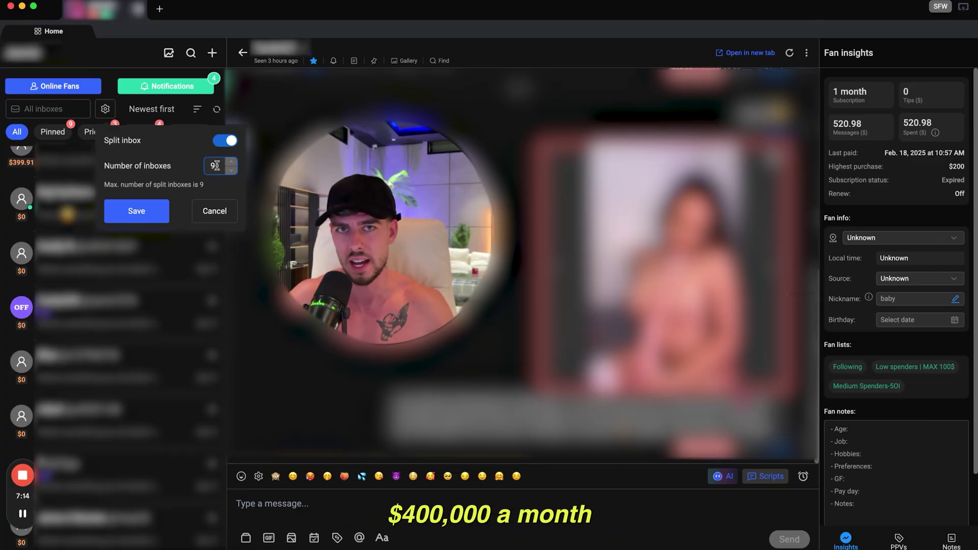
click(214, 212)
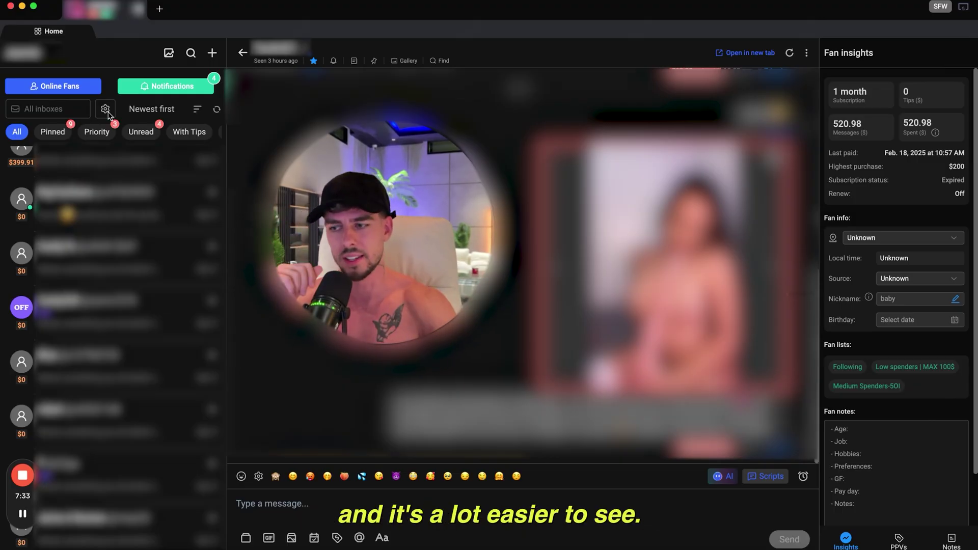
Open the chat of the fan marked $39.98 and examine the subscription and payment details in the fan insights
scroll(112, 227, up, 20)
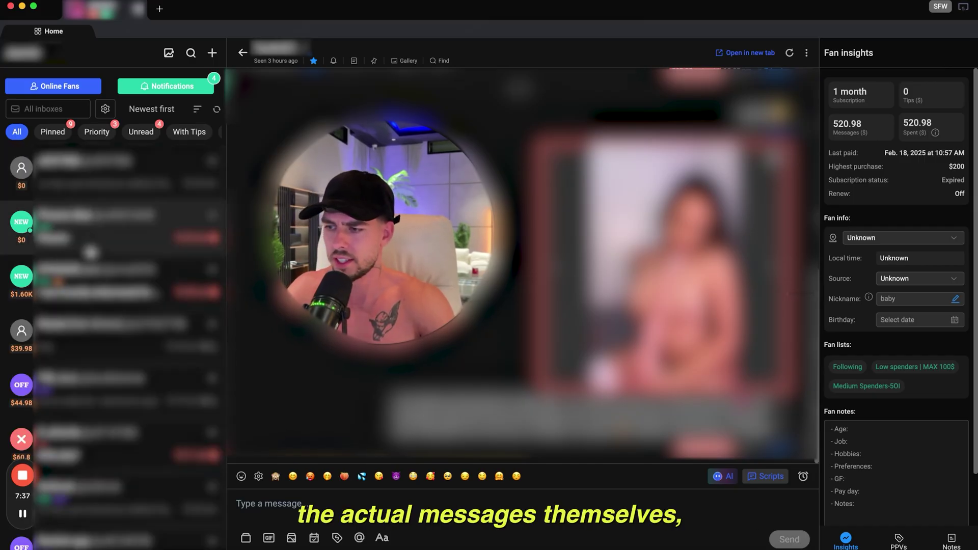
mouse_move(25, 284)
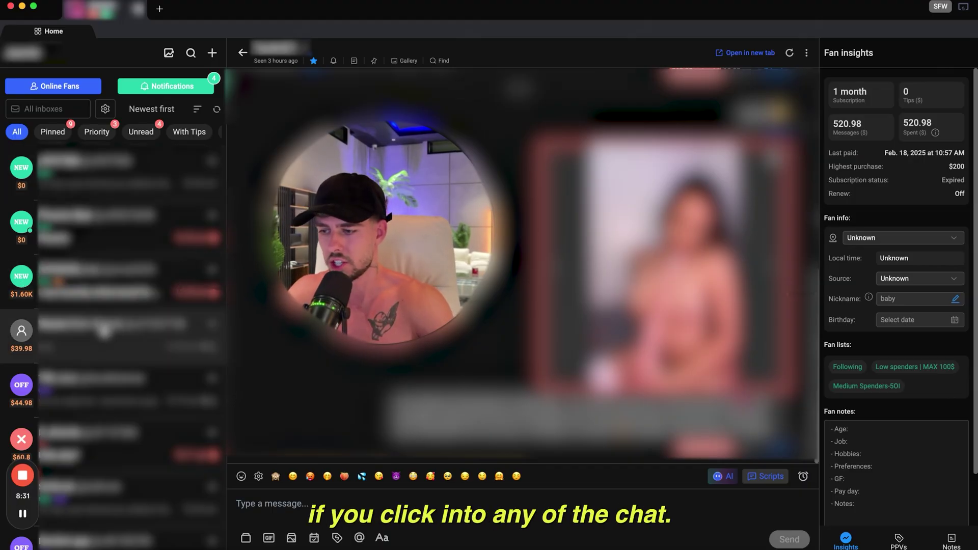
click(105, 339)
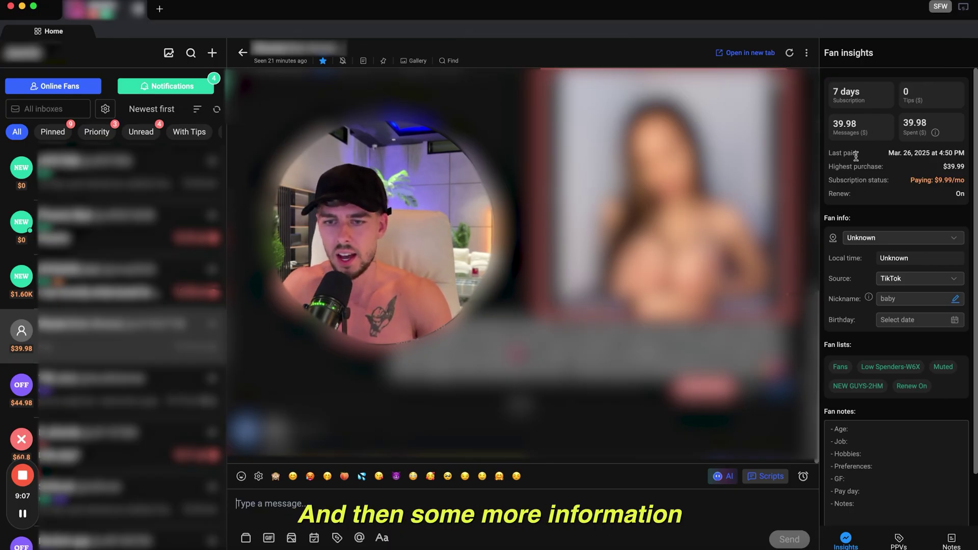
drag(856, 153, 900, 209)
click(900, 209)
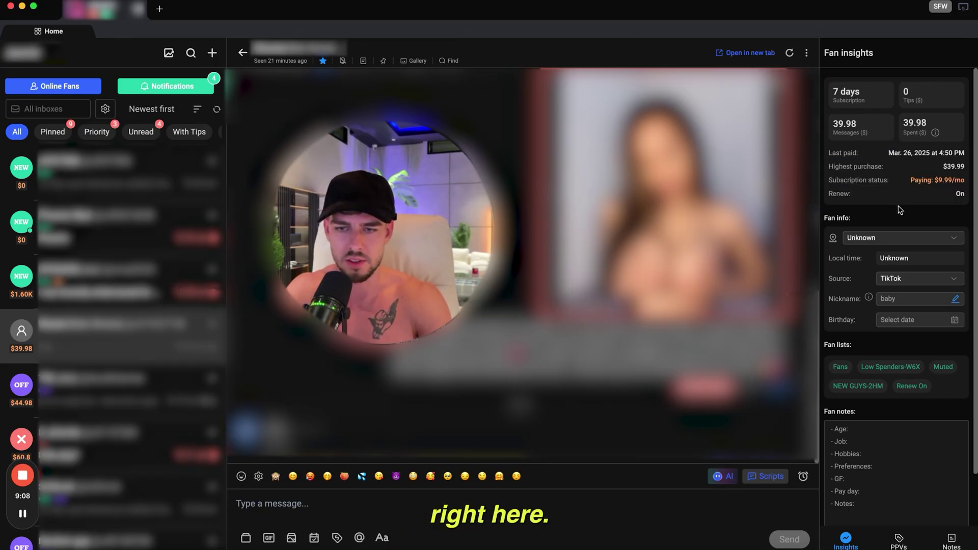
Search the fan's location and time zone options for "london"
click(875, 239)
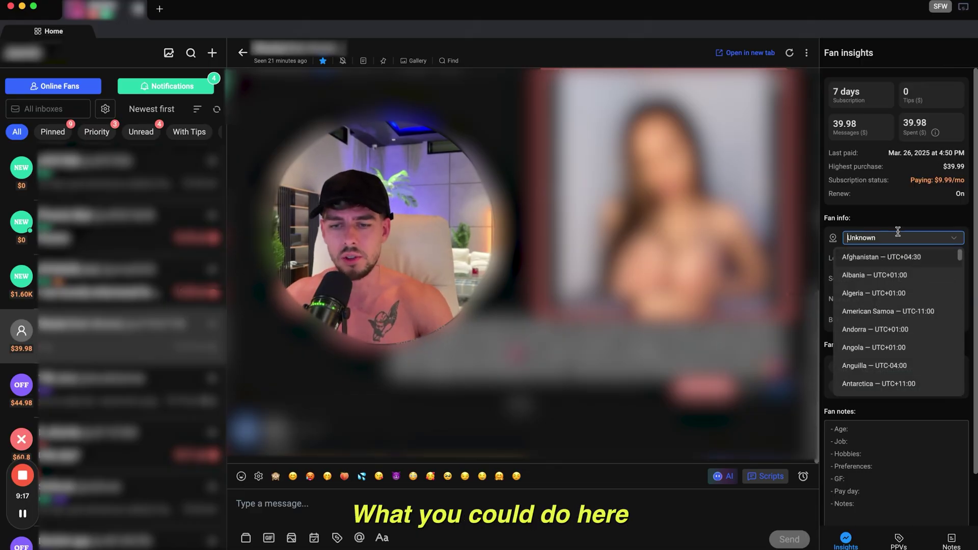
text(lon)
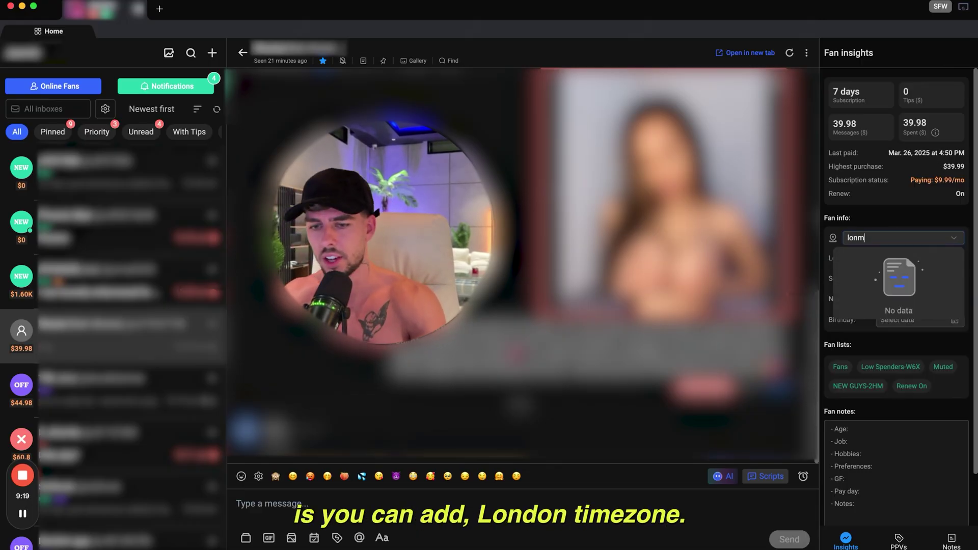
text(don)
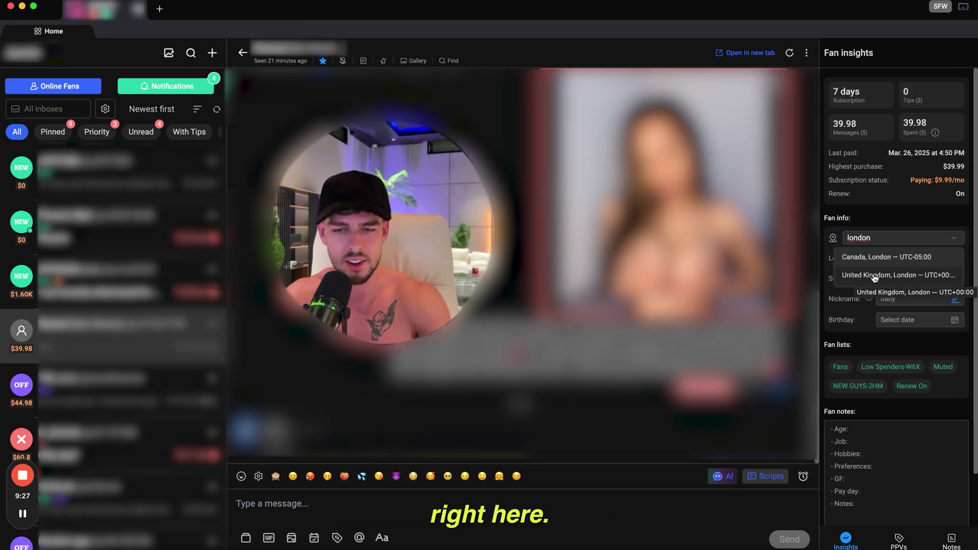
click(895, 231)
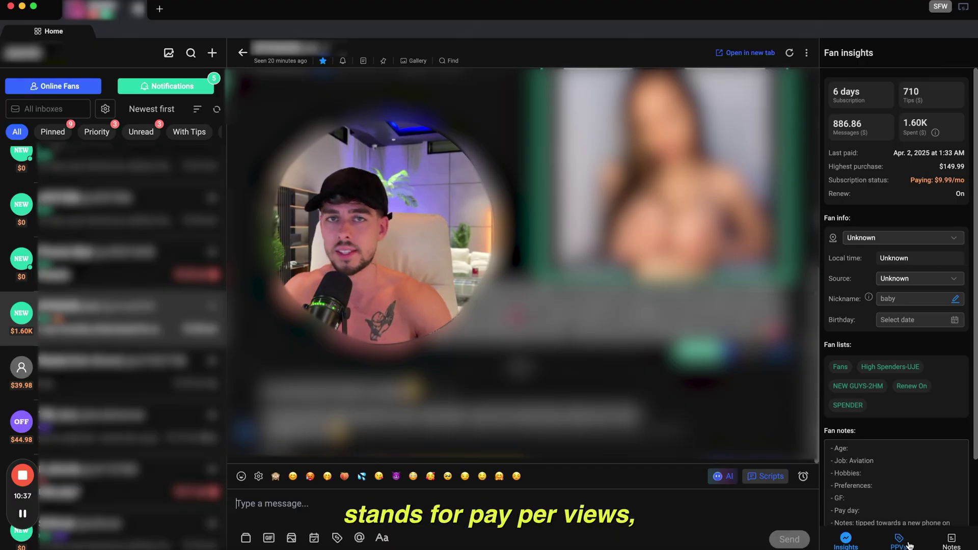
Examine the PPV timeline of the fan marked $1.60K to review the pay-per-view content sent
click(909, 544)
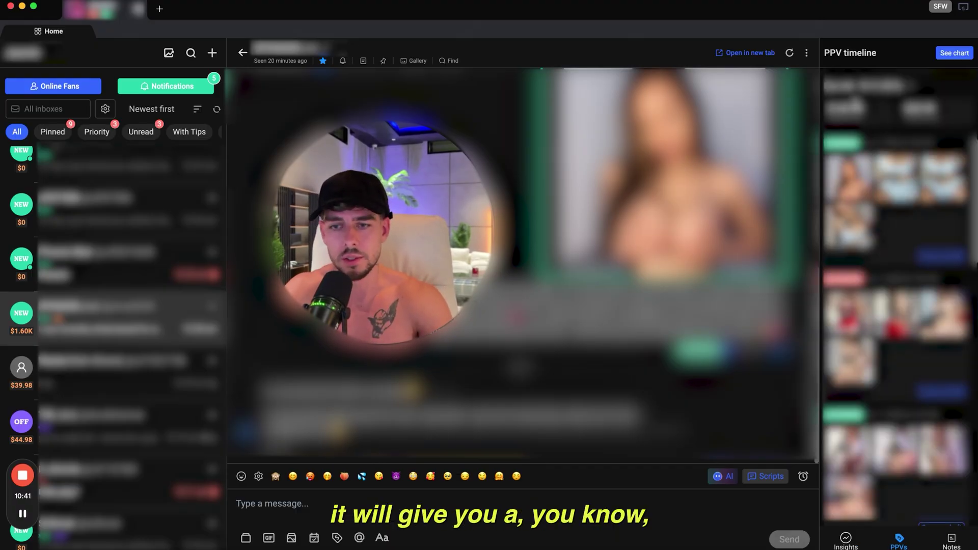
scroll(898, 250, down, 10)
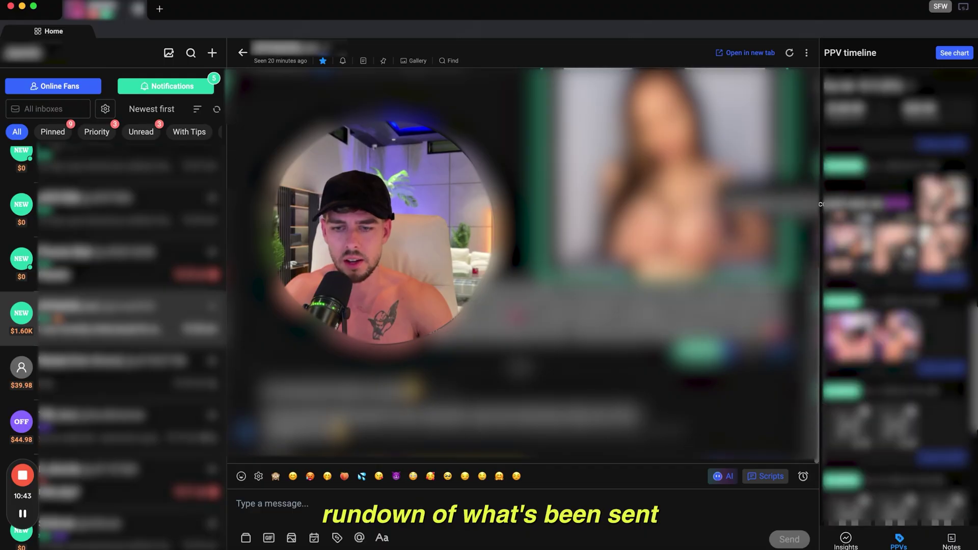
Review the fan's spending habits chart from the PPV timeline, going back through the earlier purchases, and close it
scroll(909, 249, up, 15)
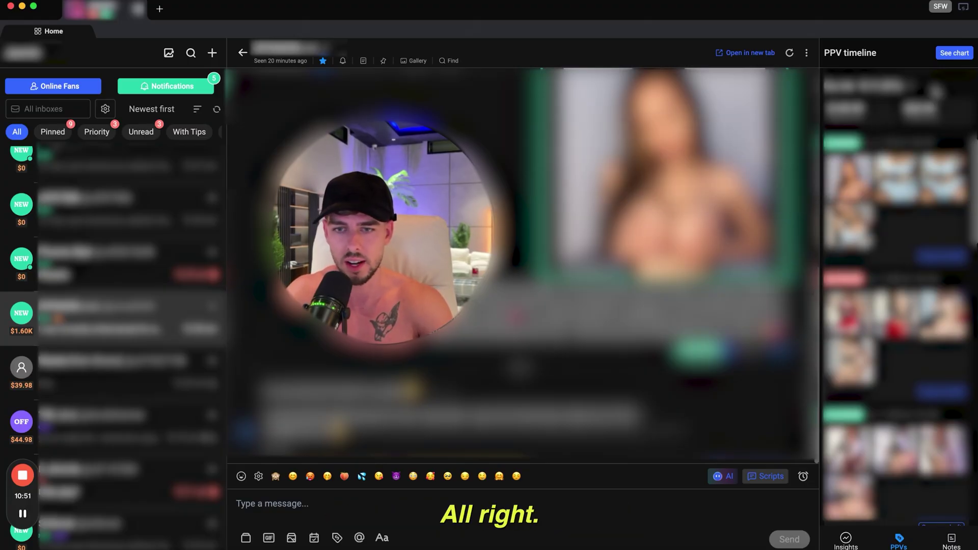
click(955, 60)
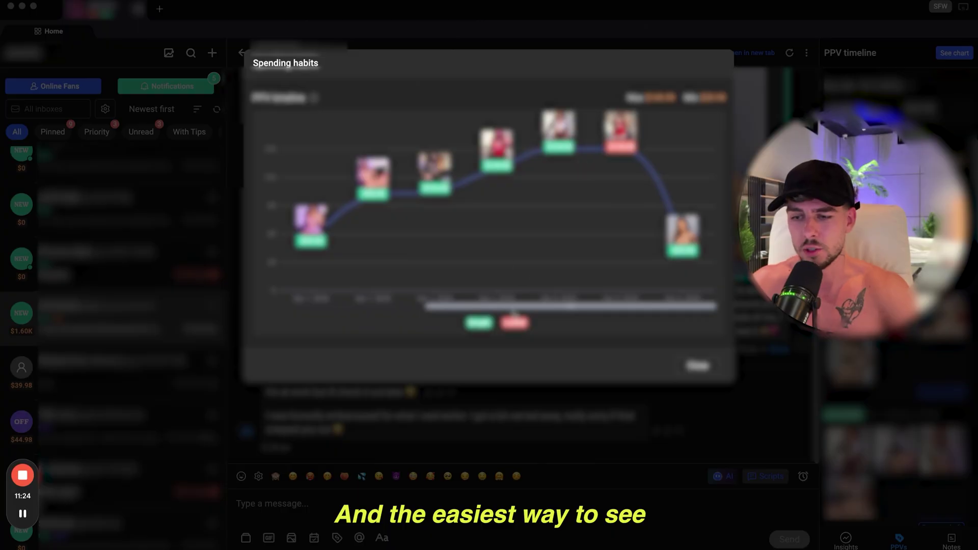
click(516, 311)
drag(471, 310, 307, 313)
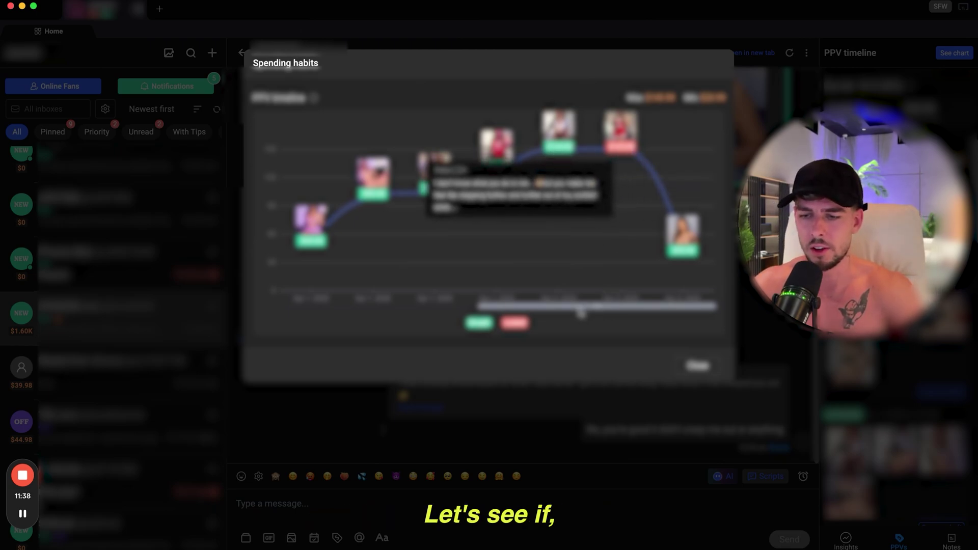
drag(602, 308, 565, 306)
drag(482, 305, 391, 308)
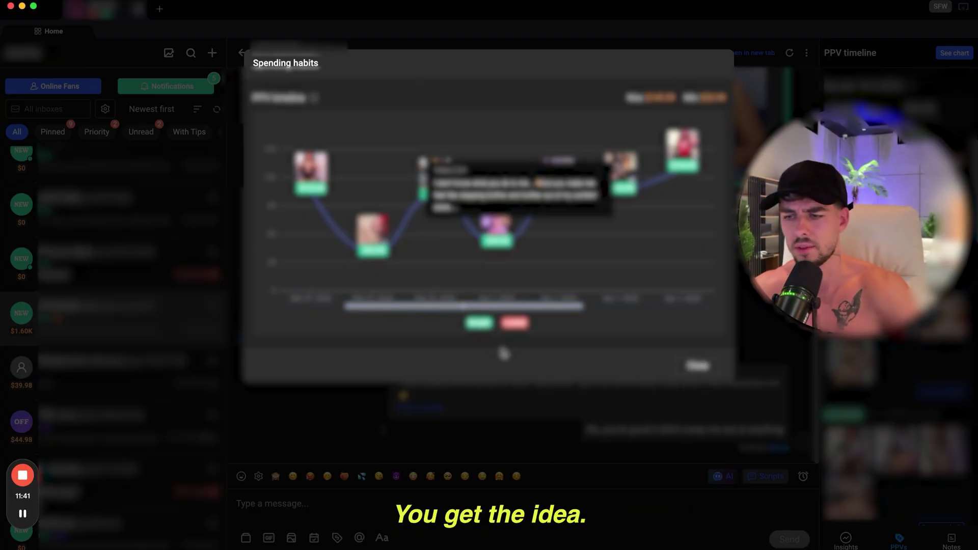
click(694, 367)
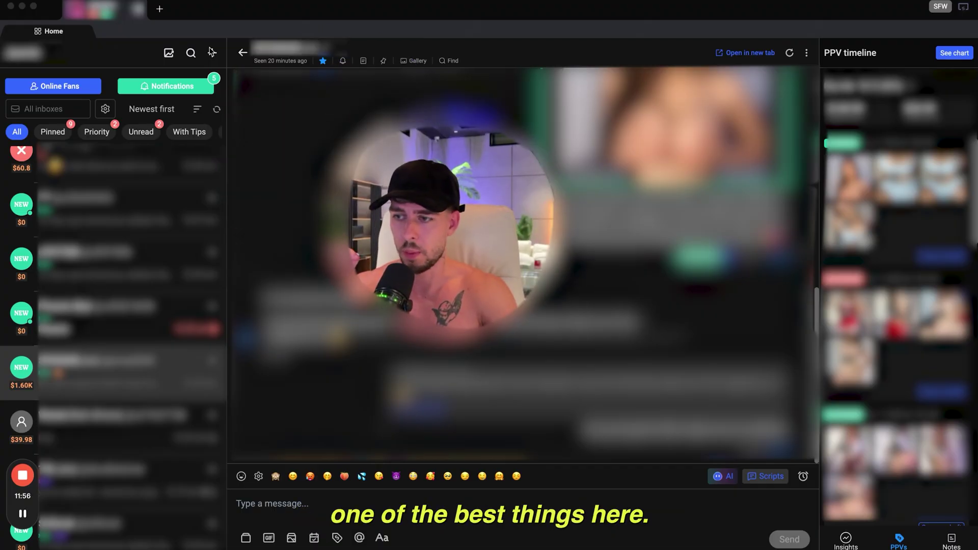
Open the automated messages overview from the Messages Pro inbox
click(150, 54)
click(170, 54)
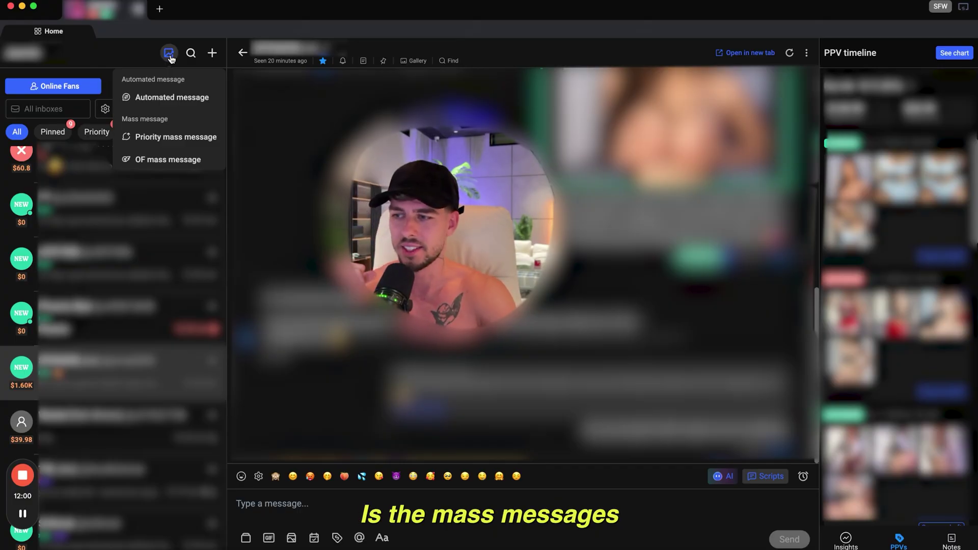
click(170, 55)
drag(409, 212, 772, 363)
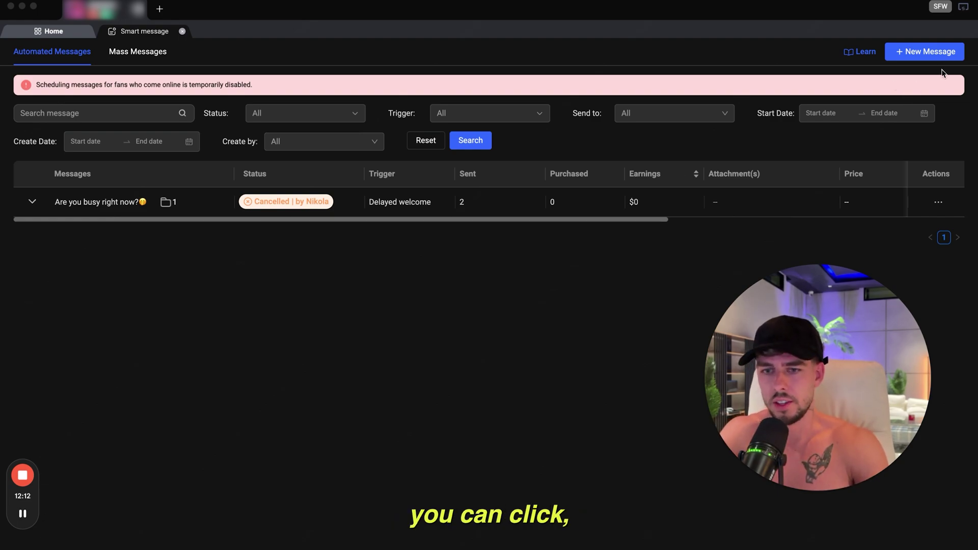
Examine the mass message types and automated message templates offered for a new message, and cancel its creation
click(923, 52)
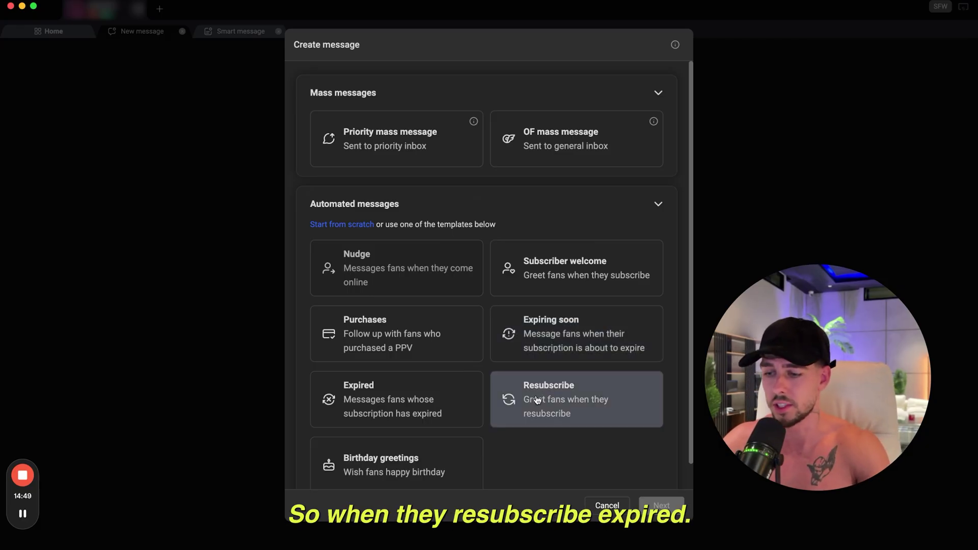
scroll(417, 451, down, 1)
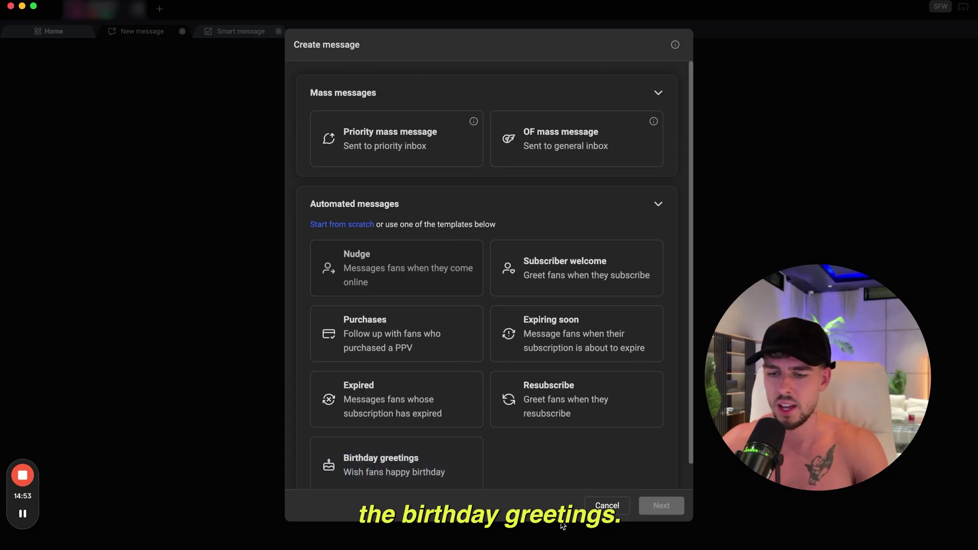
click(607, 506)
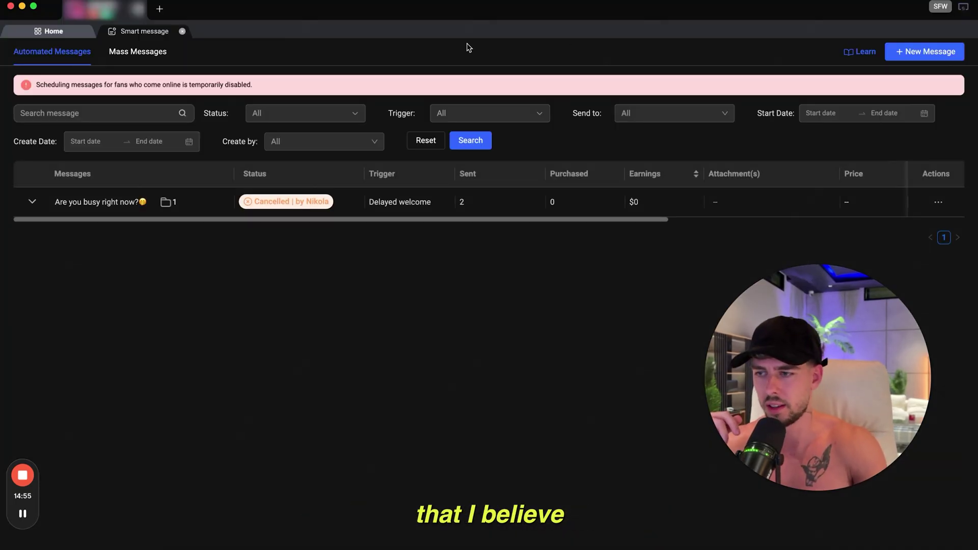
Return to the main Infloww window and look over the report pages available under Analytics
click(22, 7)
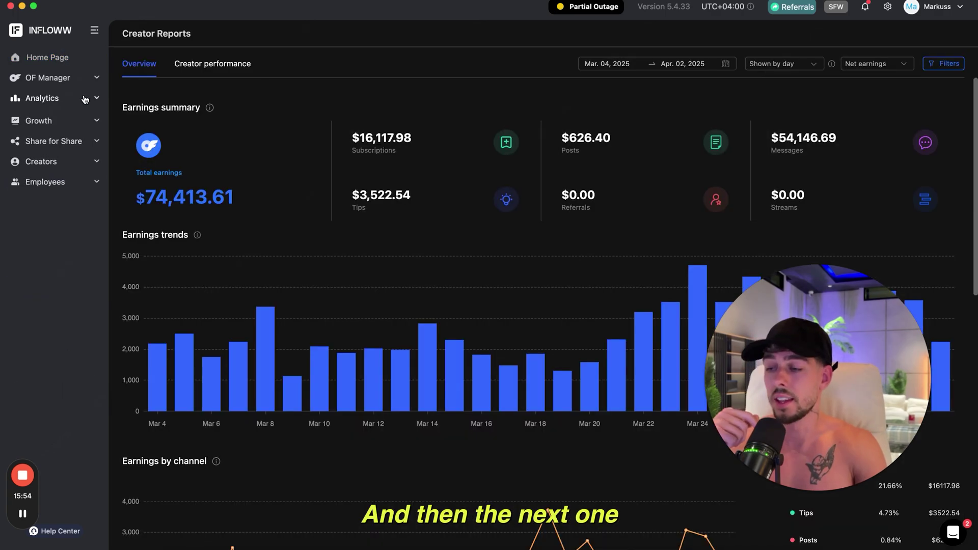
click(76, 99)
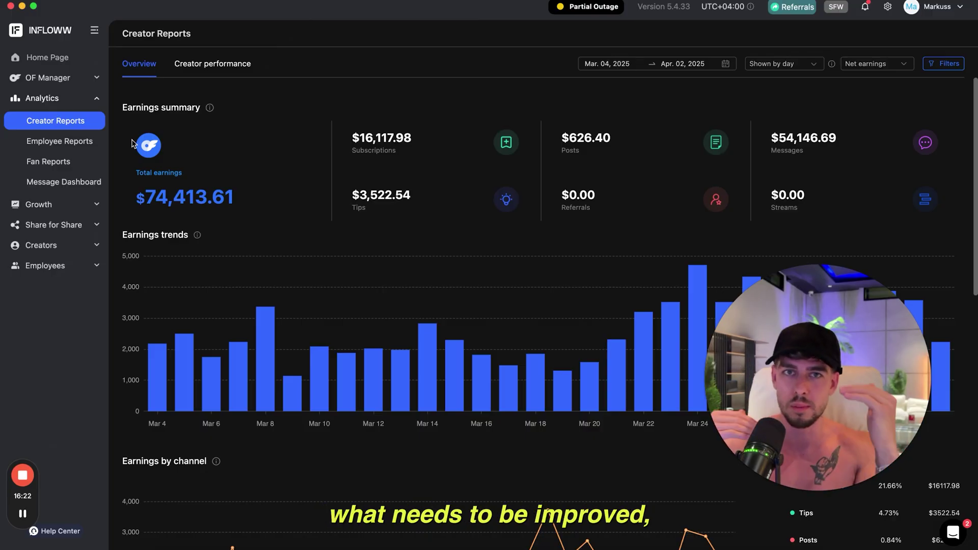
click(96, 106)
Open Smart Lists under Growth, view the segment types offered for a new list, and cancel its creation
click(90, 119)
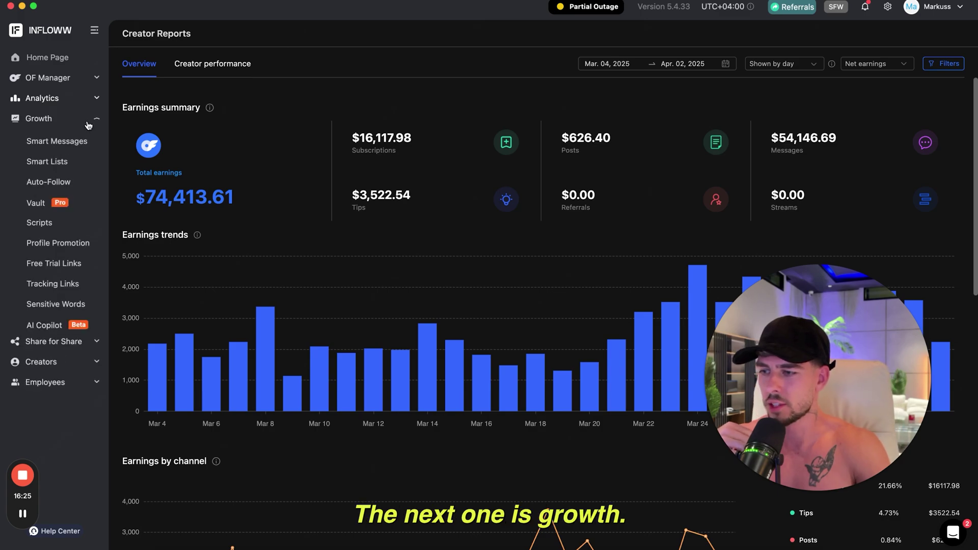
click(77, 168)
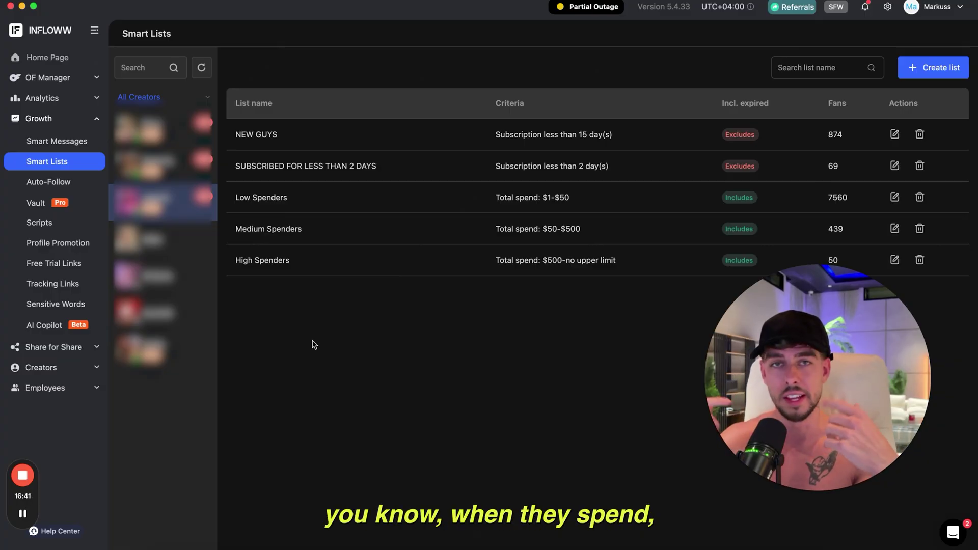
click(930, 67)
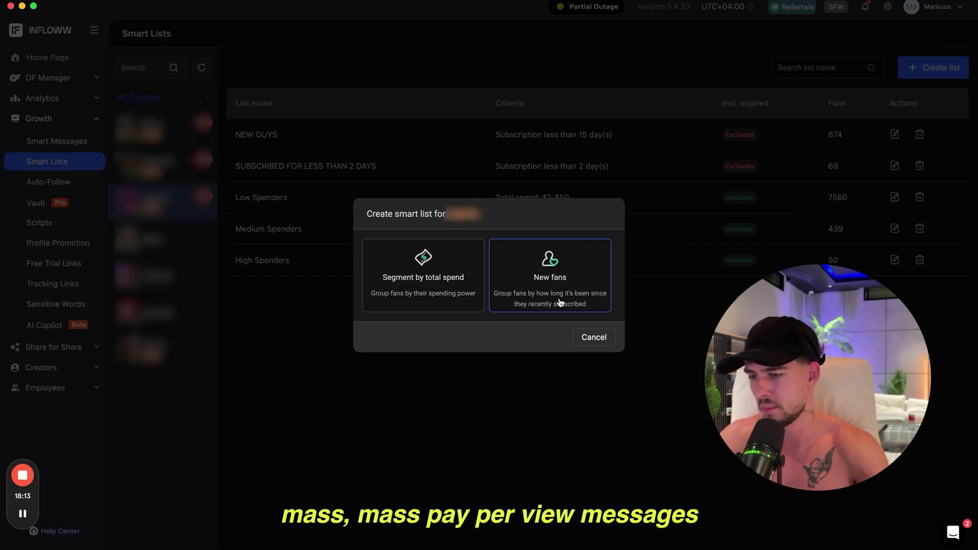
click(593, 338)
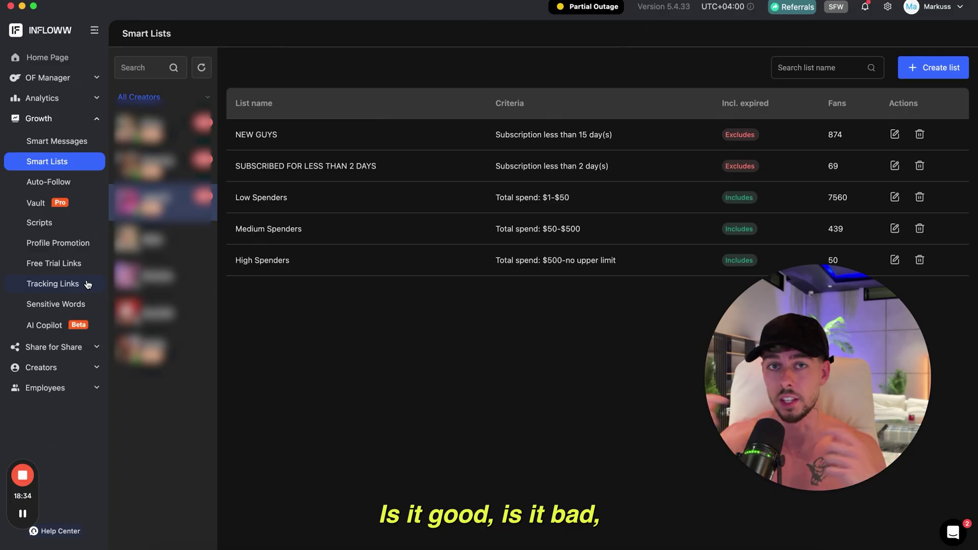
Open Discover Creators under Share for Share and browse the listed creators available for promotion
click(96, 118)
click(93, 139)
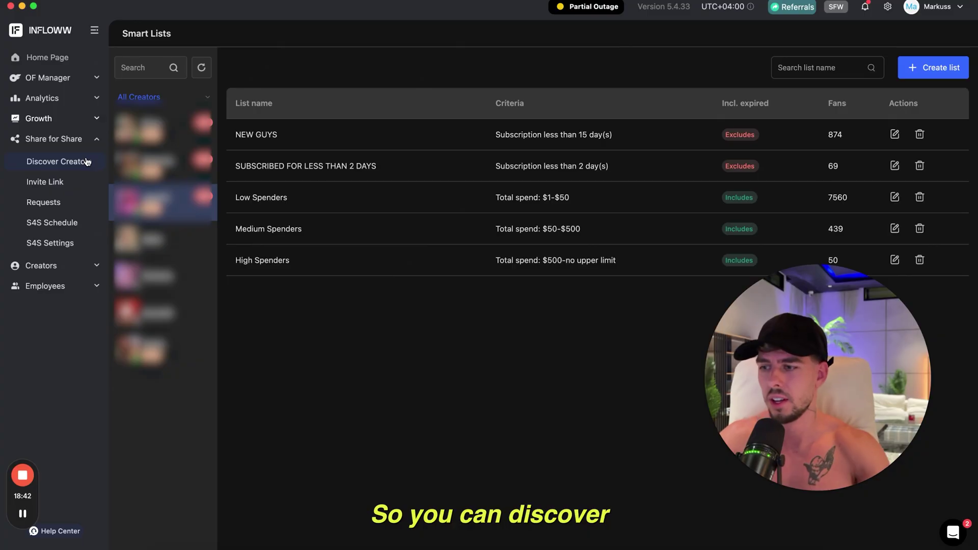
click(87, 161)
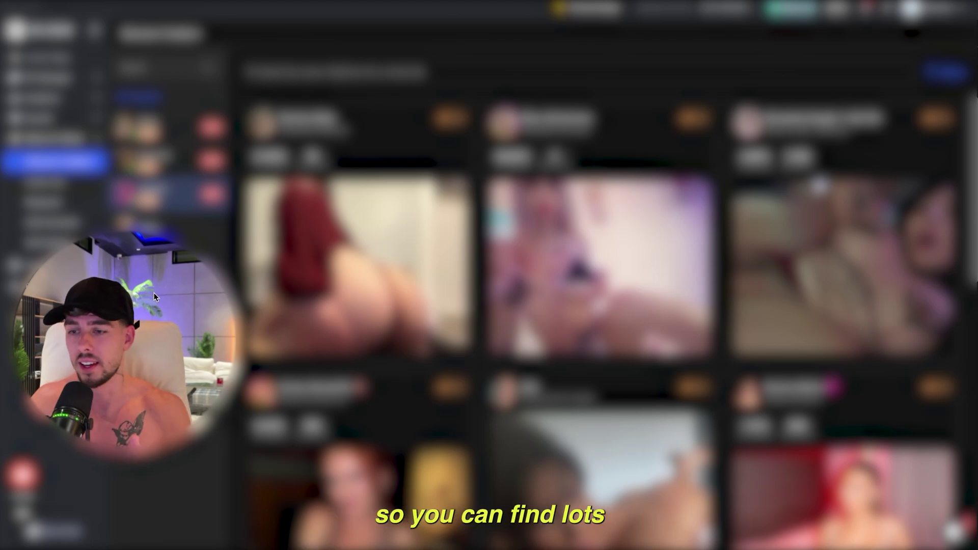
scroll(601, 316, down, 10)
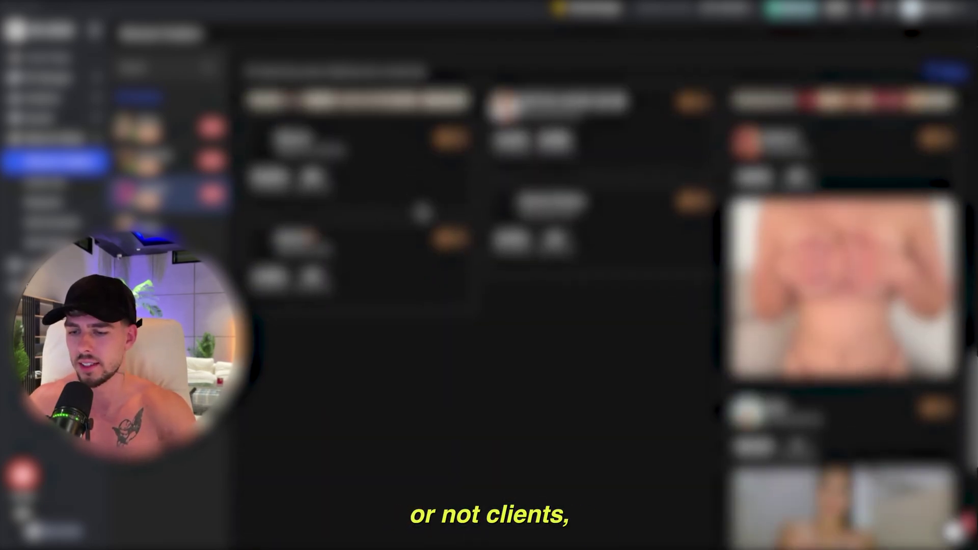
scroll(422, 213, down, 8)
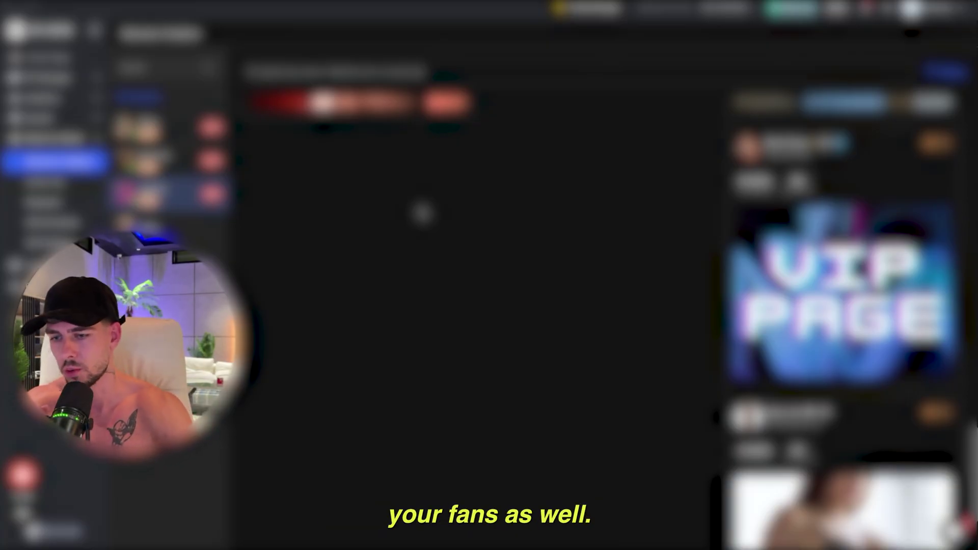
scroll(601, 306, down, 10)
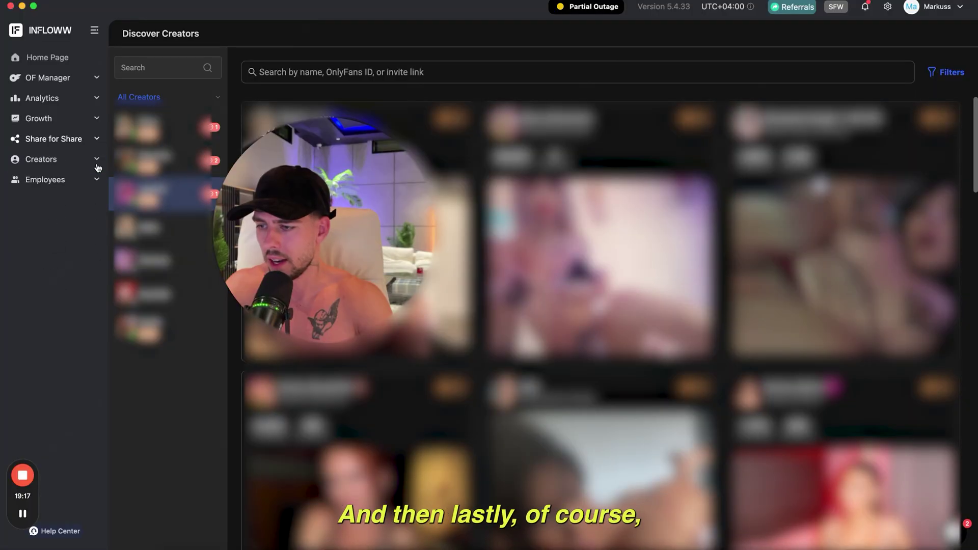
Look over the Creators and Employees management options and return to the Home Page
click(97, 163)
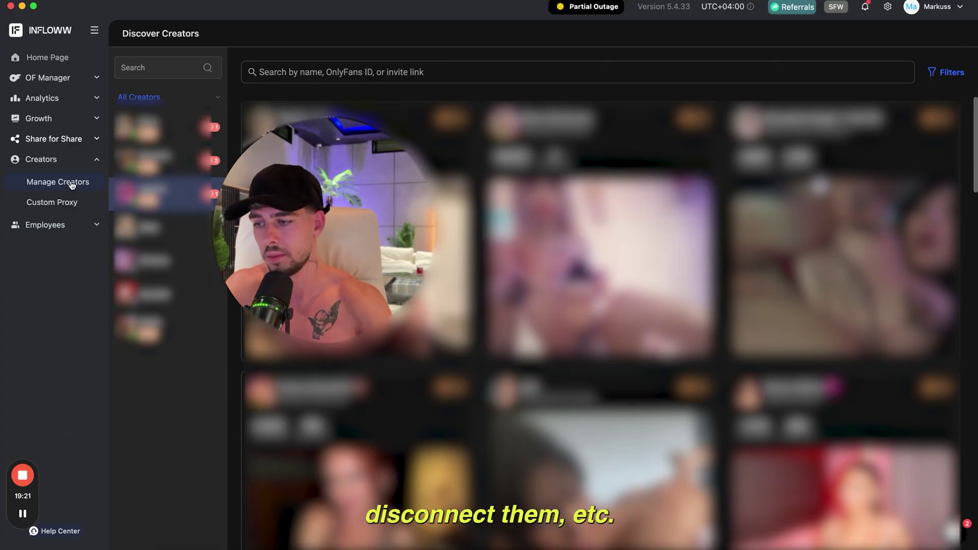
click(62, 225)
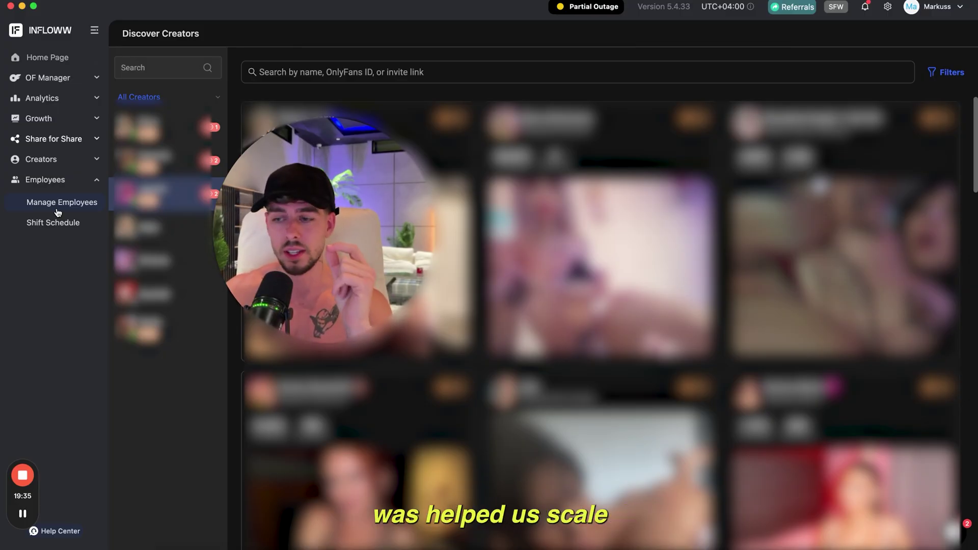
click(54, 58)
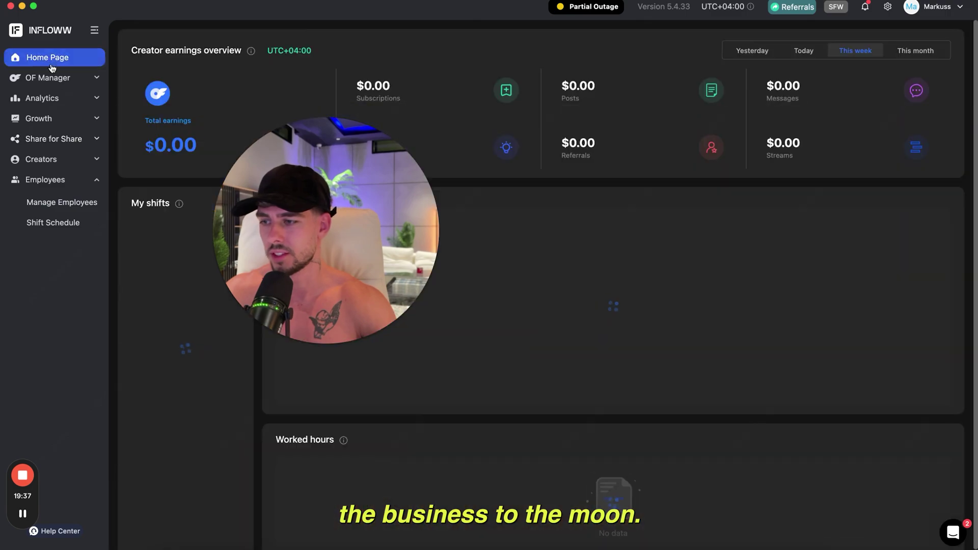